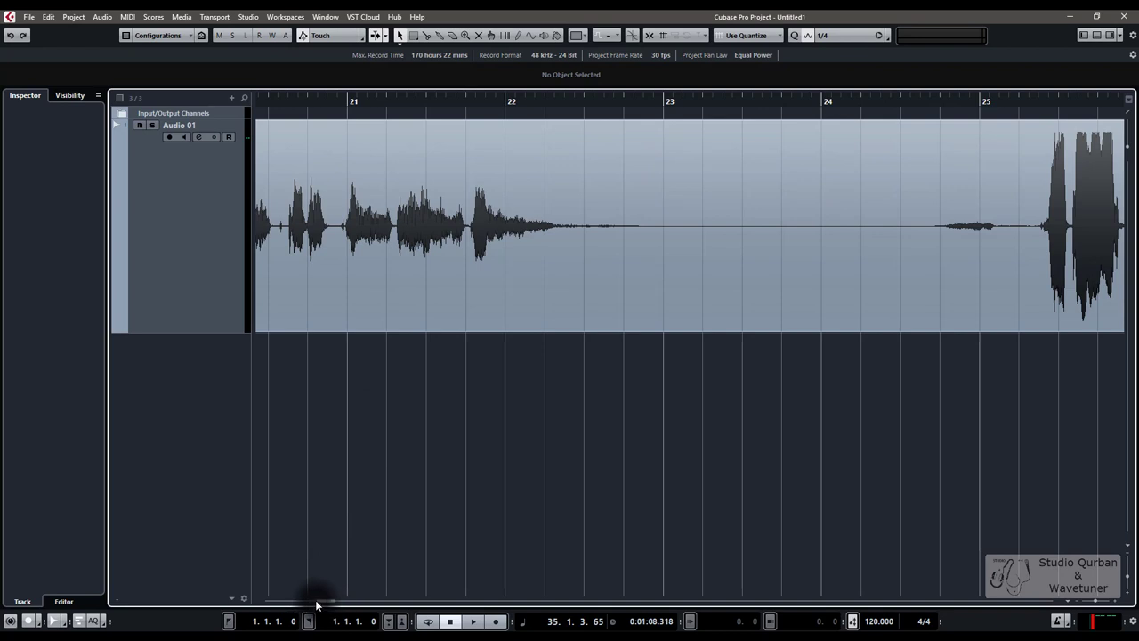
# Try deleting the quiet breath between the phrases in bars 5 and 6 of Audio 01 and selecting a slightly overlapping range across the gap.
pyautogui.moveTo(329, 601); pyautogui.dragTo(288, 602)
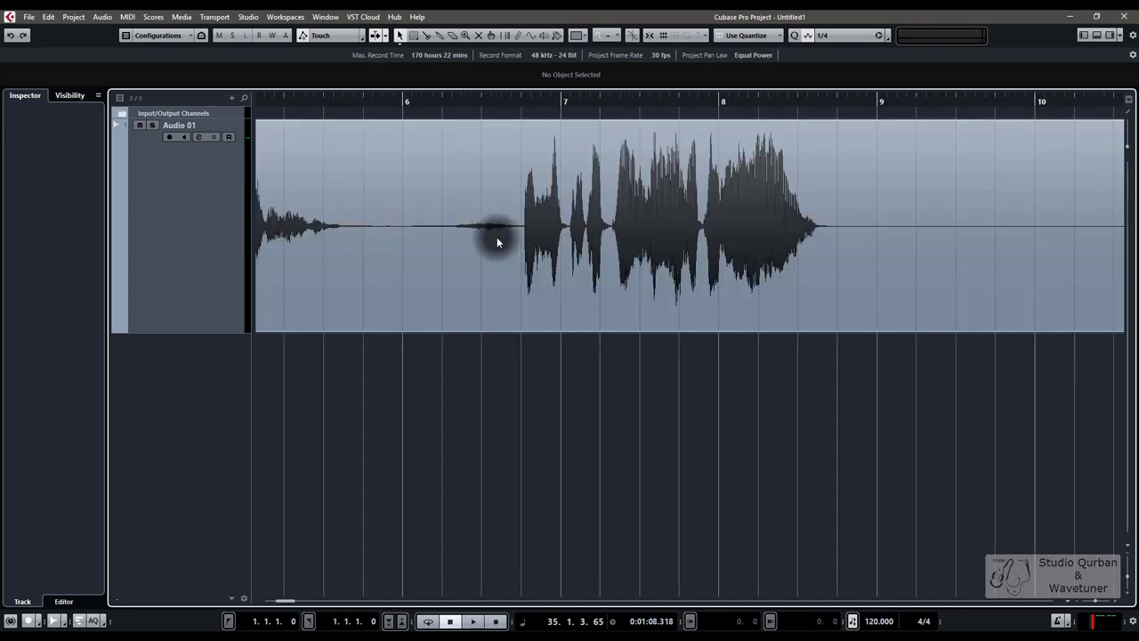
pyautogui.press('2')
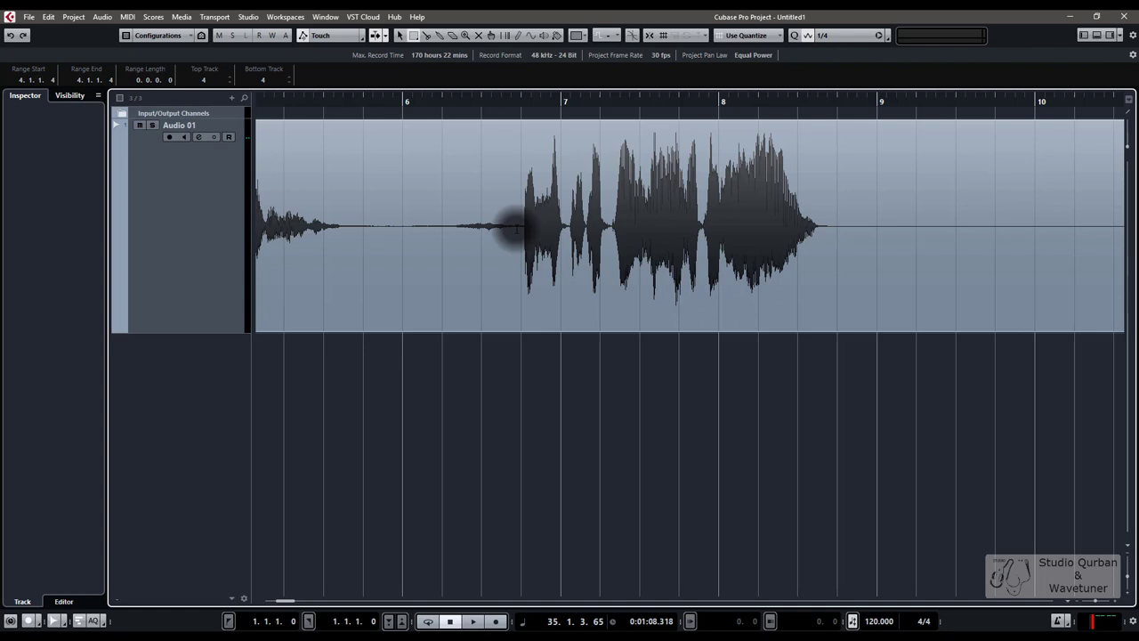
pyautogui.moveTo(516, 228); pyautogui.dragTo(345, 207)
pyautogui.press('Delete')
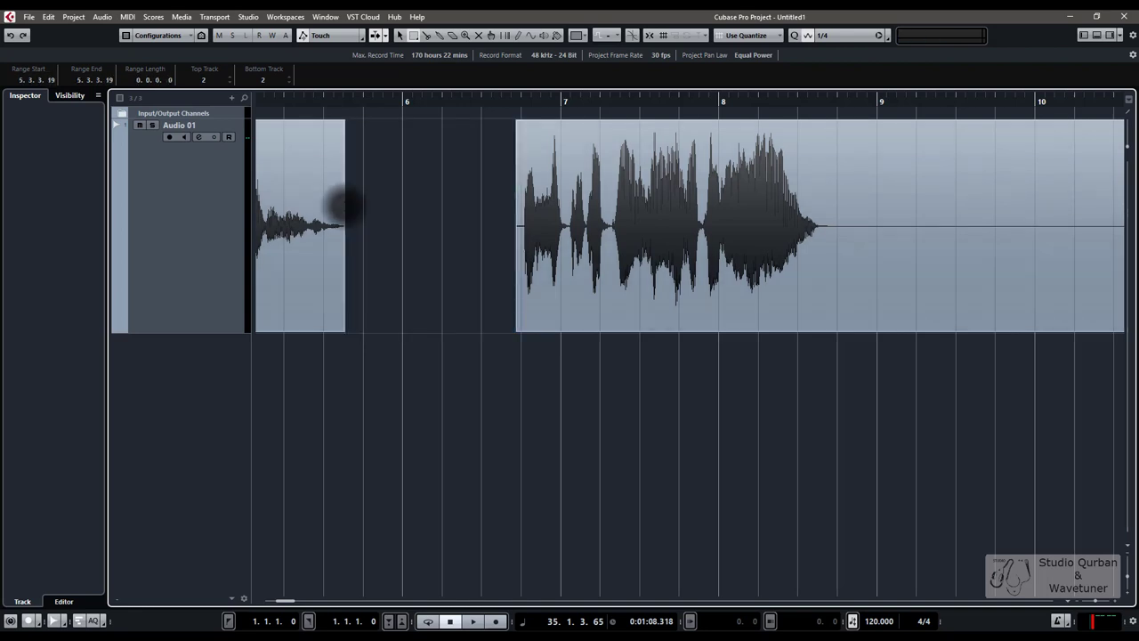
pyautogui.moveTo(334, 223); pyautogui.dragTo(521, 230)
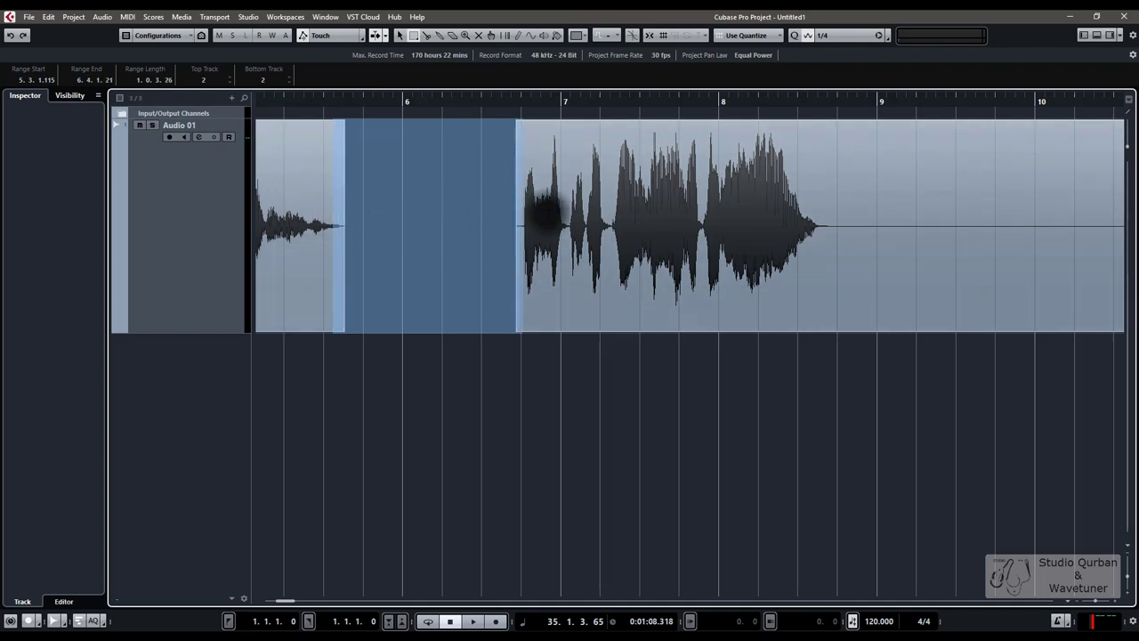
pyautogui.click(430, 343)
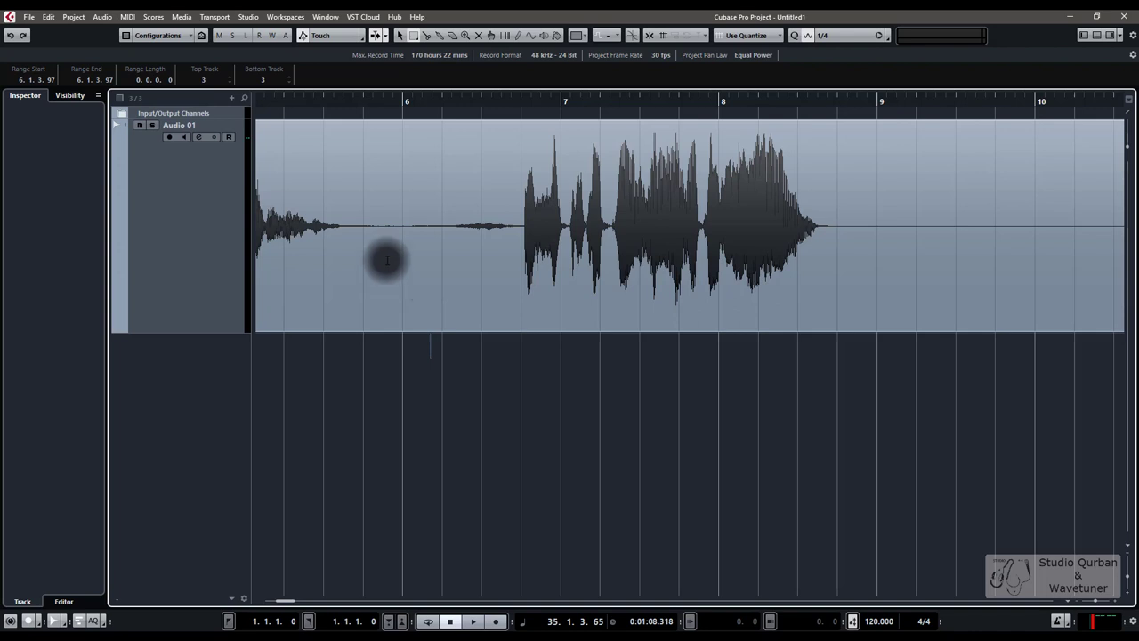
# On Audio 01, delete the breath range from 5.3.2.110 to 6.3.4.47 and undo the deletion.
pyautogui.click(212, 235)
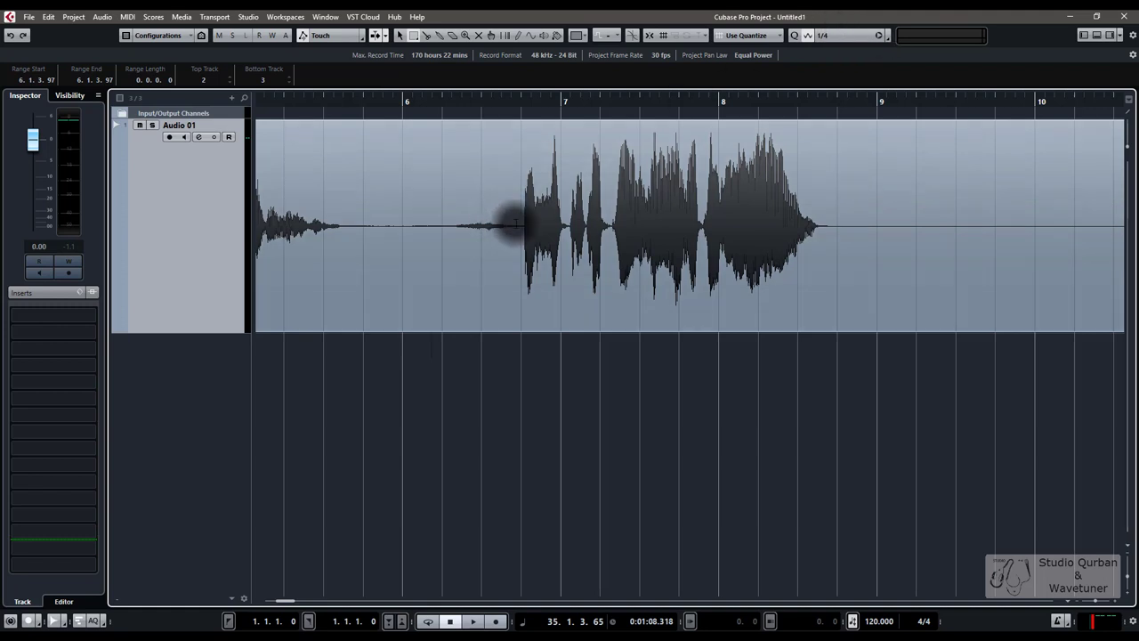
pyautogui.moveTo(514, 223); pyautogui.dragTo(343, 224)
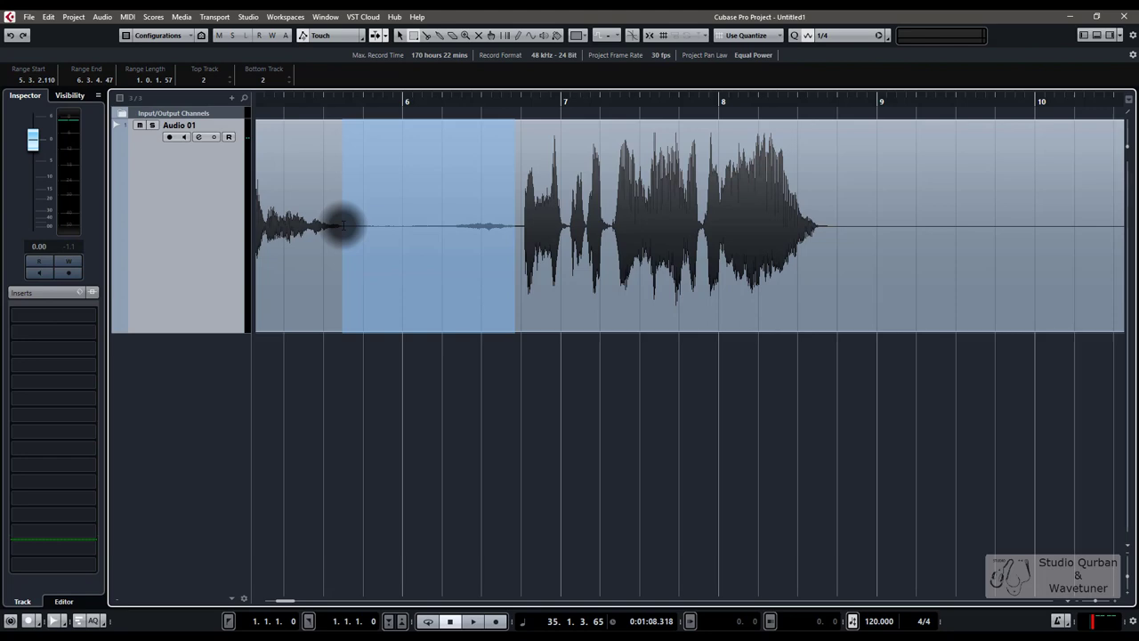
pyautogui.press('Delete')
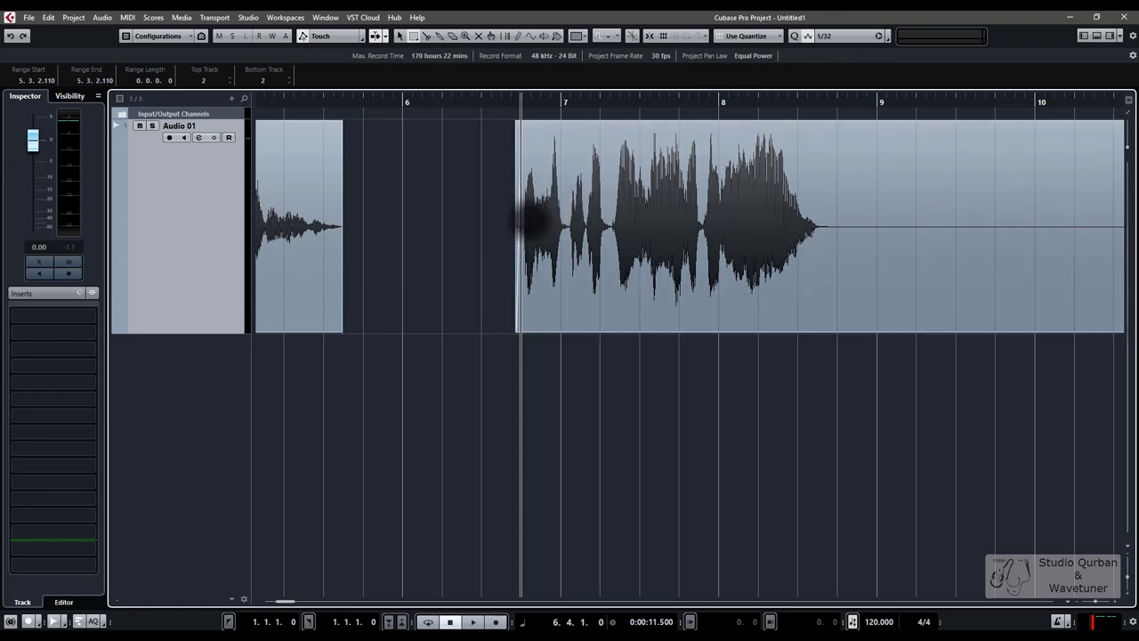
pyautogui.hotkey('ctrl', 'z')
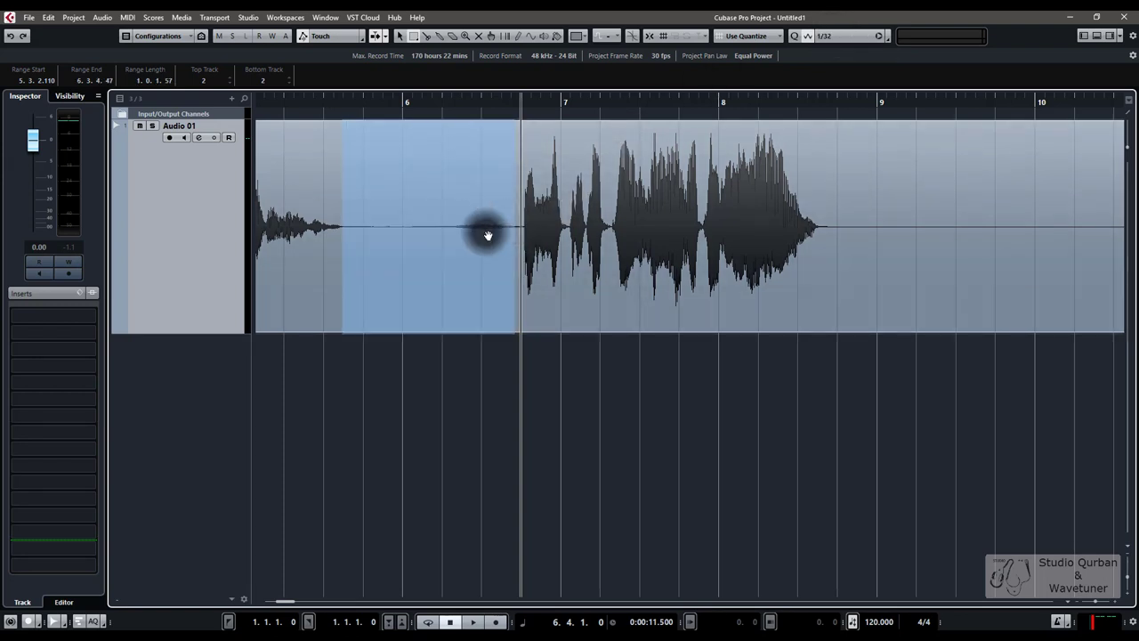
# Shorten the breath range to 5.4.1.46 through 6.3.3.102, delete its audio, and undo the deletion.
pyautogui.moveTo(516, 233); pyautogui.dragTo(509, 235)
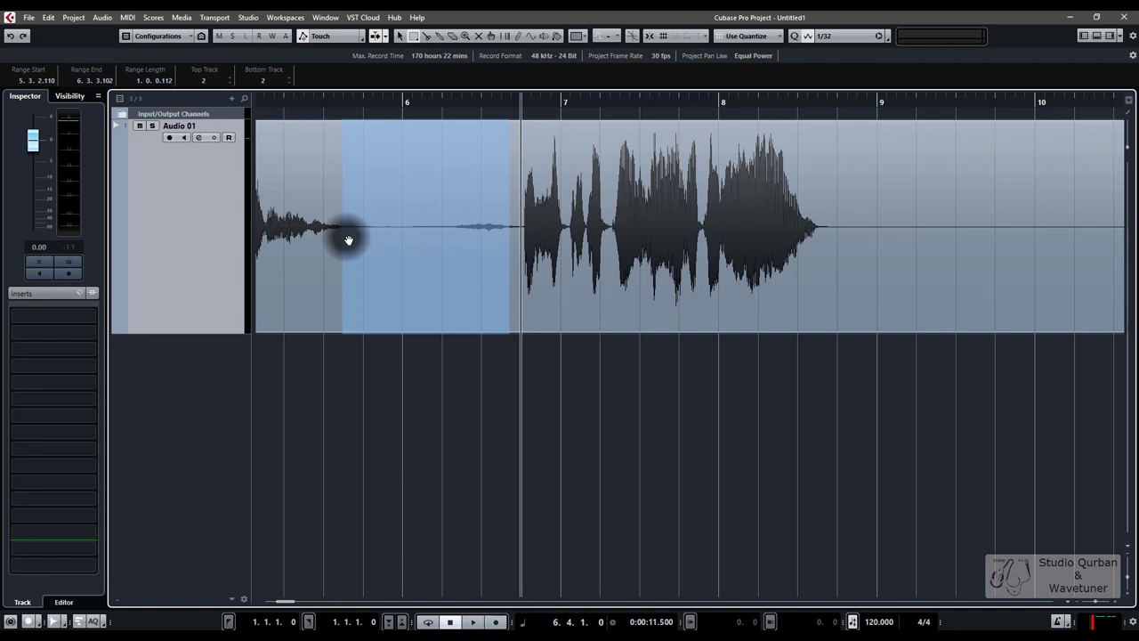
pyautogui.moveTo(349, 241); pyautogui.dragTo(366, 245)
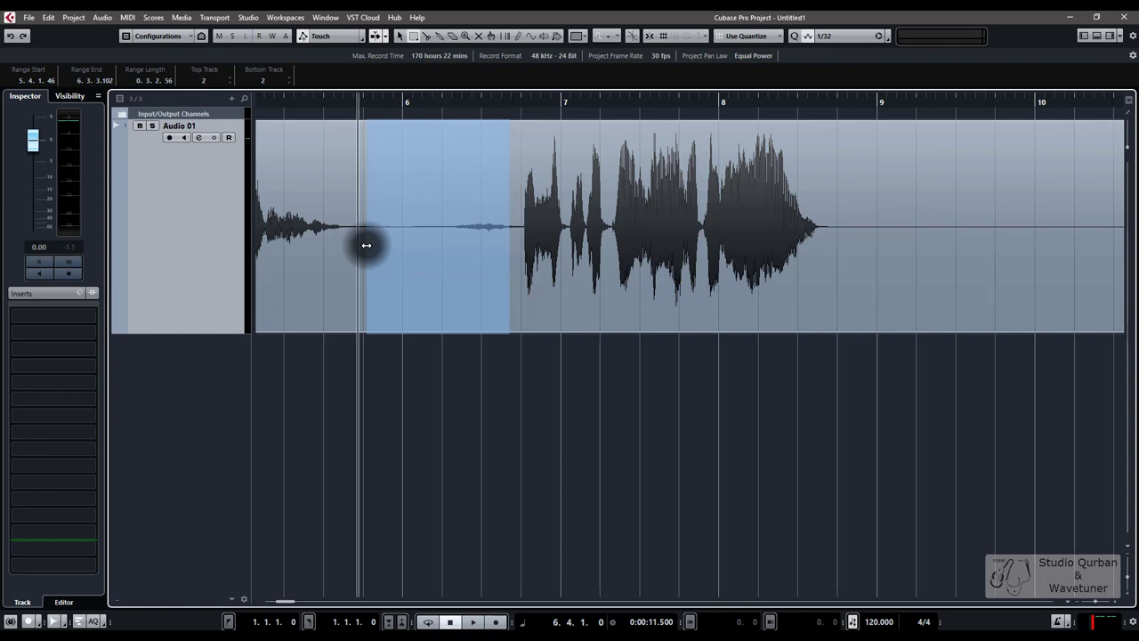
pyautogui.press('Delete')
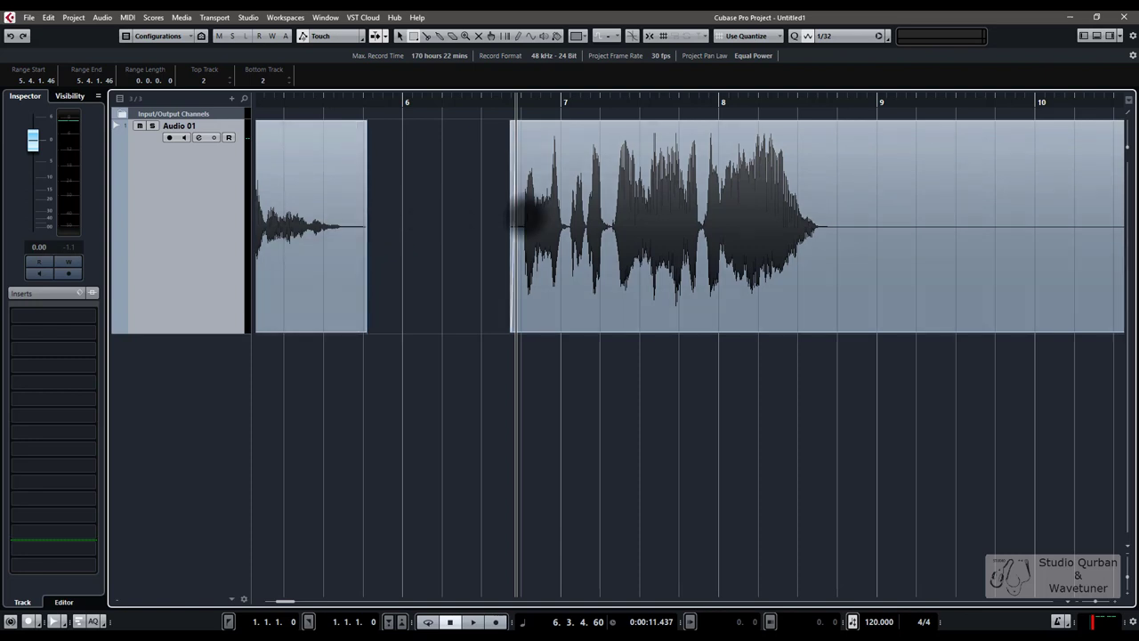
pyautogui.hotkey('ctrl', 'z')
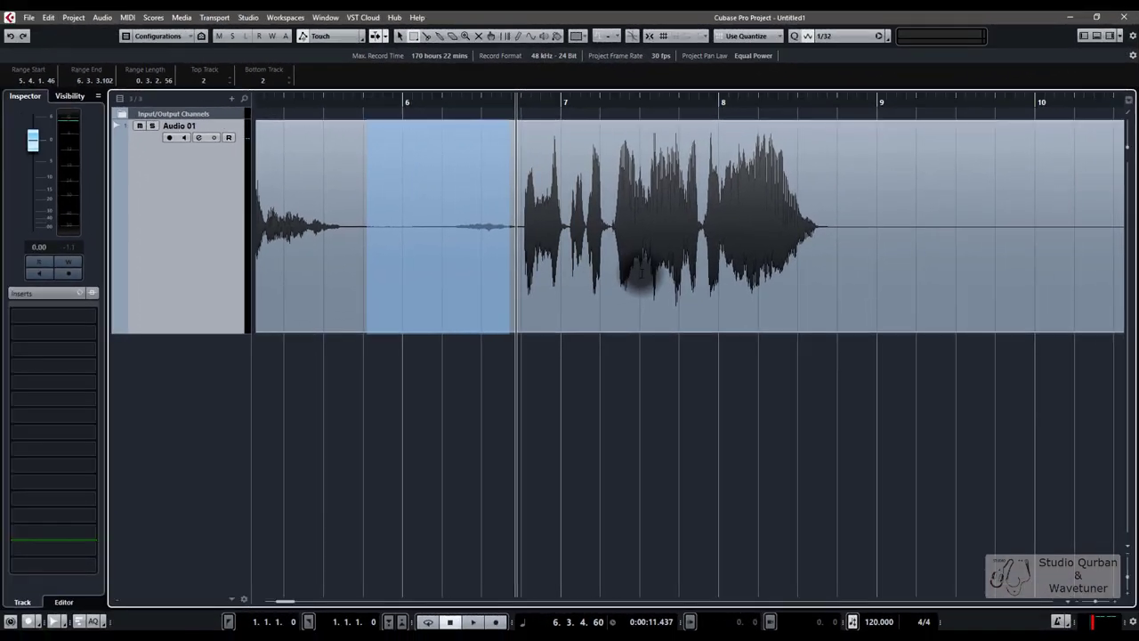
# Separate the breath from 5.3.3.106 to 6.3.4.69 into a crossfaded section and lower its event volume to about -8 dB.
pyautogui.click(727, 263)
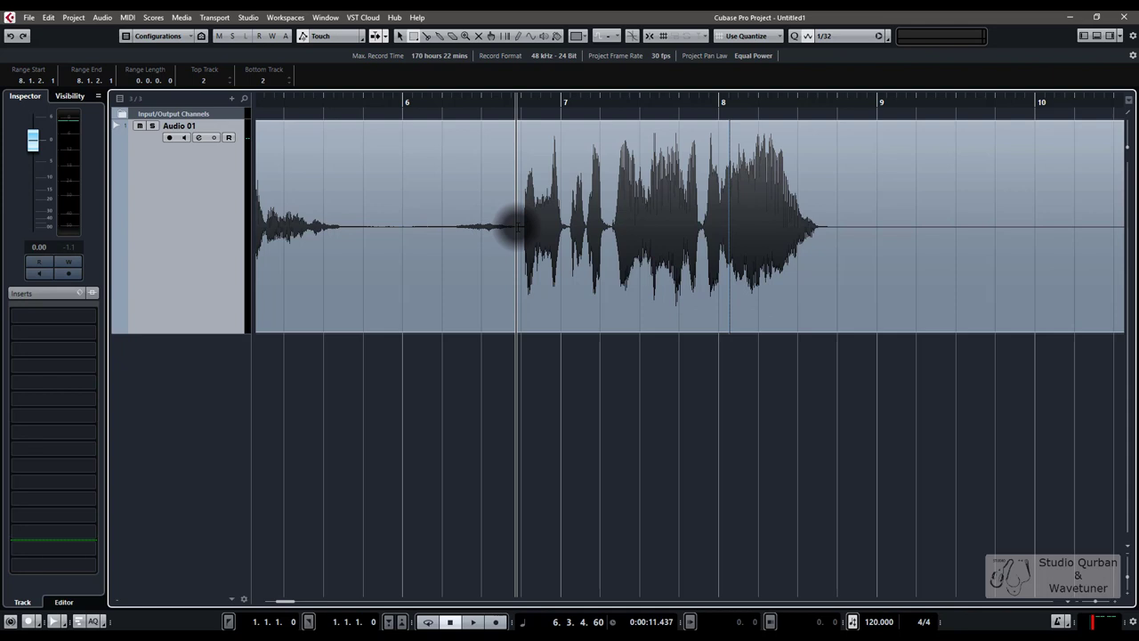
pyautogui.moveTo(507, 227); pyautogui.dragTo(353, 227)
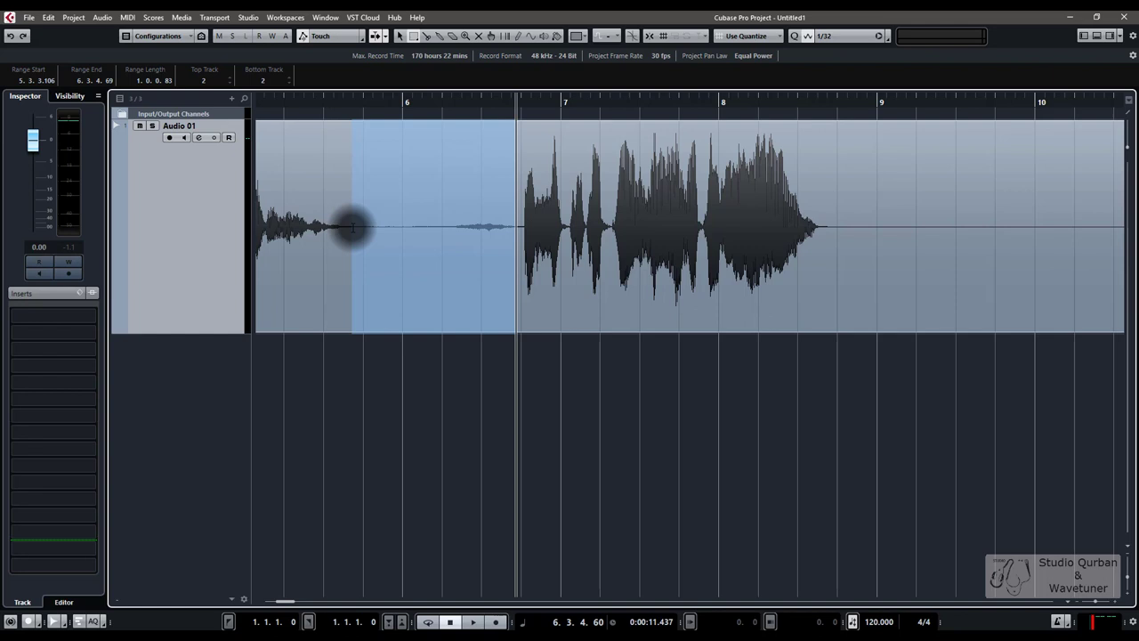
pyautogui.press('1')
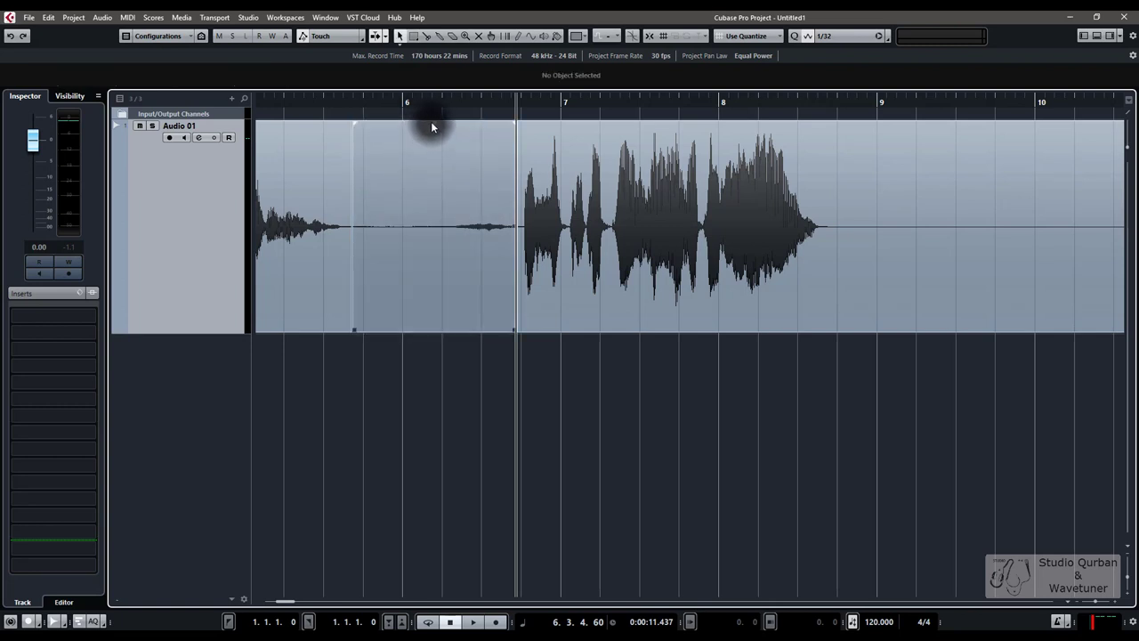
pyautogui.moveTo(431, 121); pyautogui.dragTo(445, 254)
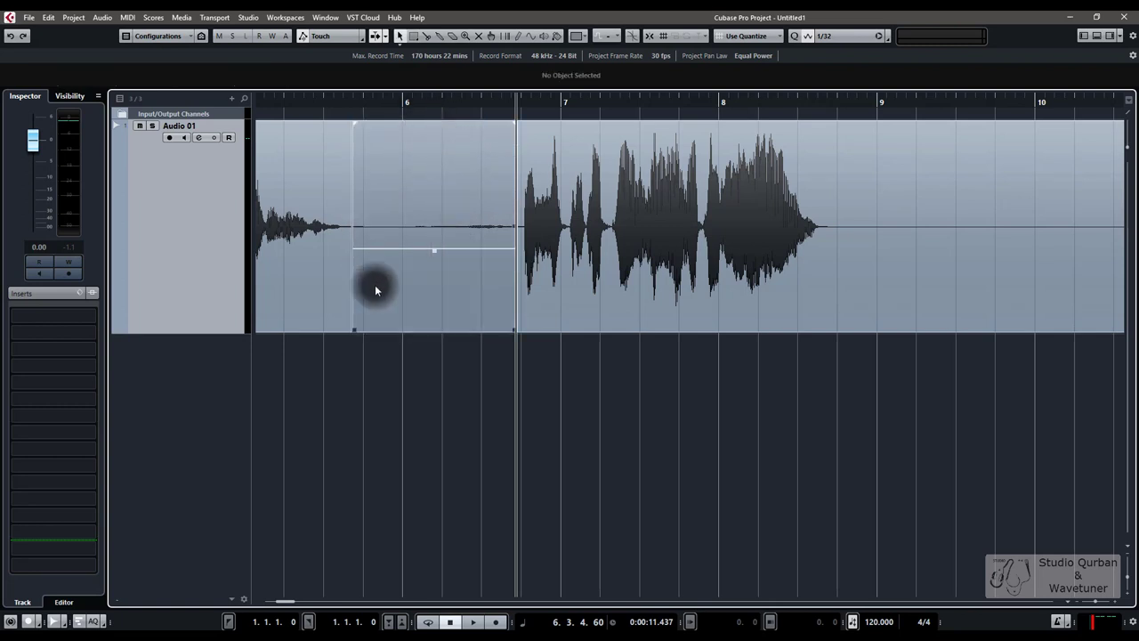
# Inspect the crossfades at both edges of the lowered breath section and revert the split and volume change.
pyautogui.click(347, 316)
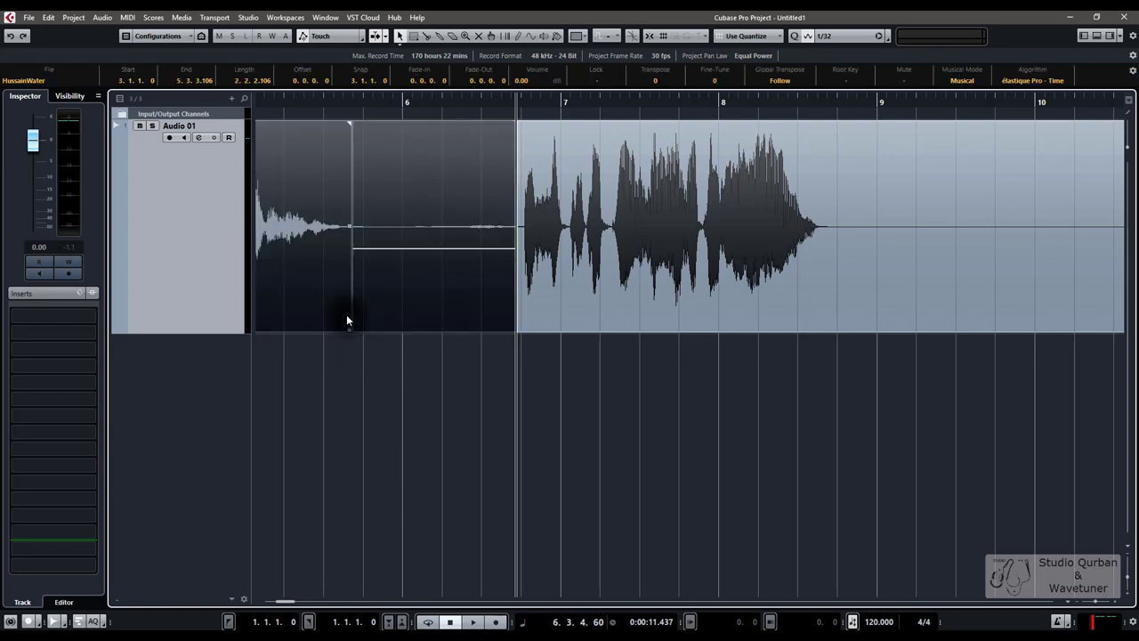
pyautogui.click(512, 346)
pyautogui.click(539, 320)
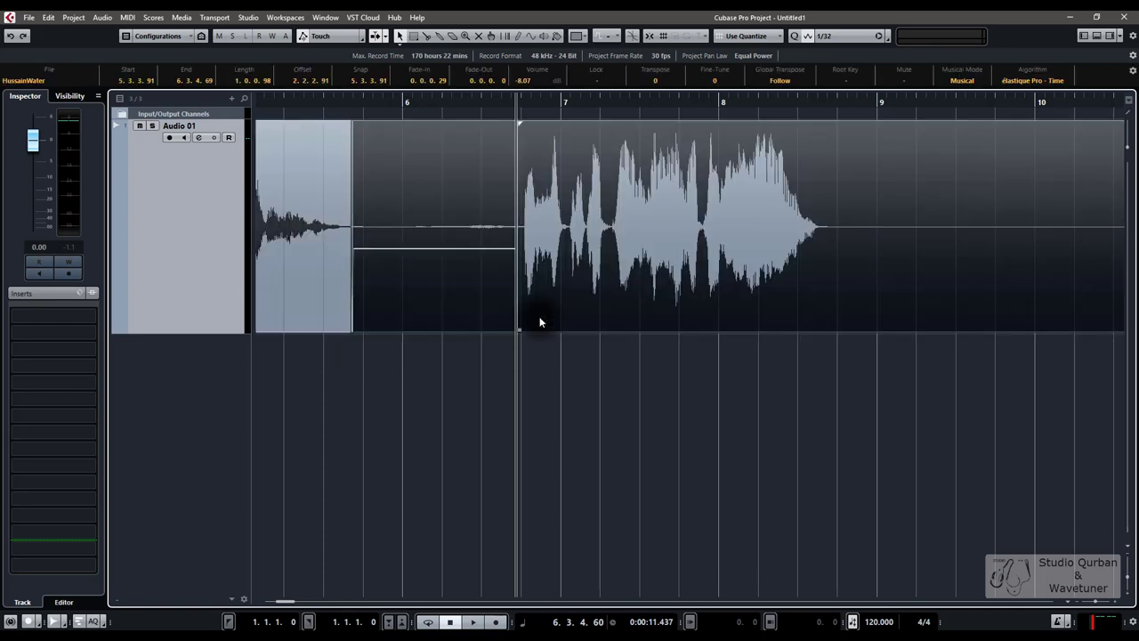
pyautogui.click(428, 353)
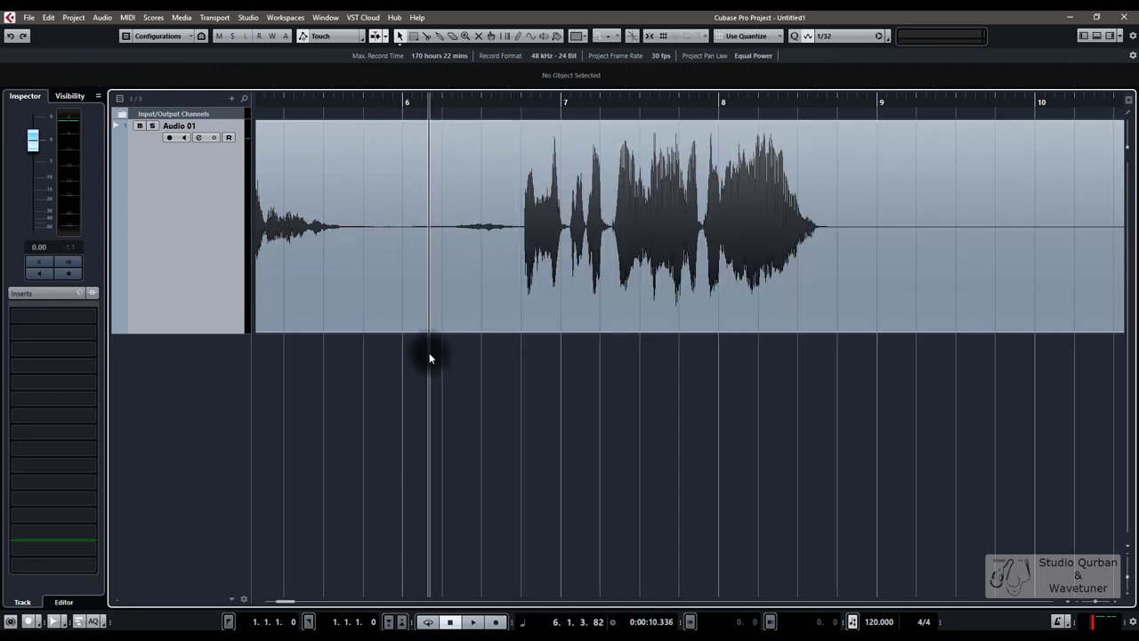
# Select the breath range from 5.3.4.108 to 6.3.4.33 and separate it with crossfades at its edges.
pyautogui.press('2')
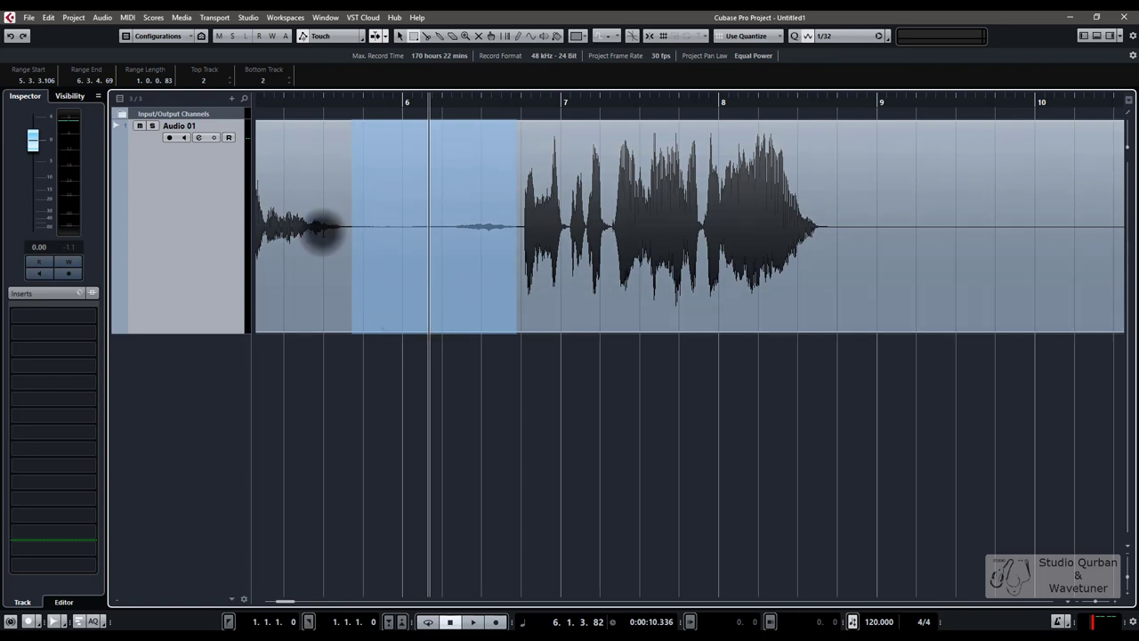
pyautogui.moveTo(323, 234); pyautogui.dragTo(348, 234)
pyautogui.click(515, 225)
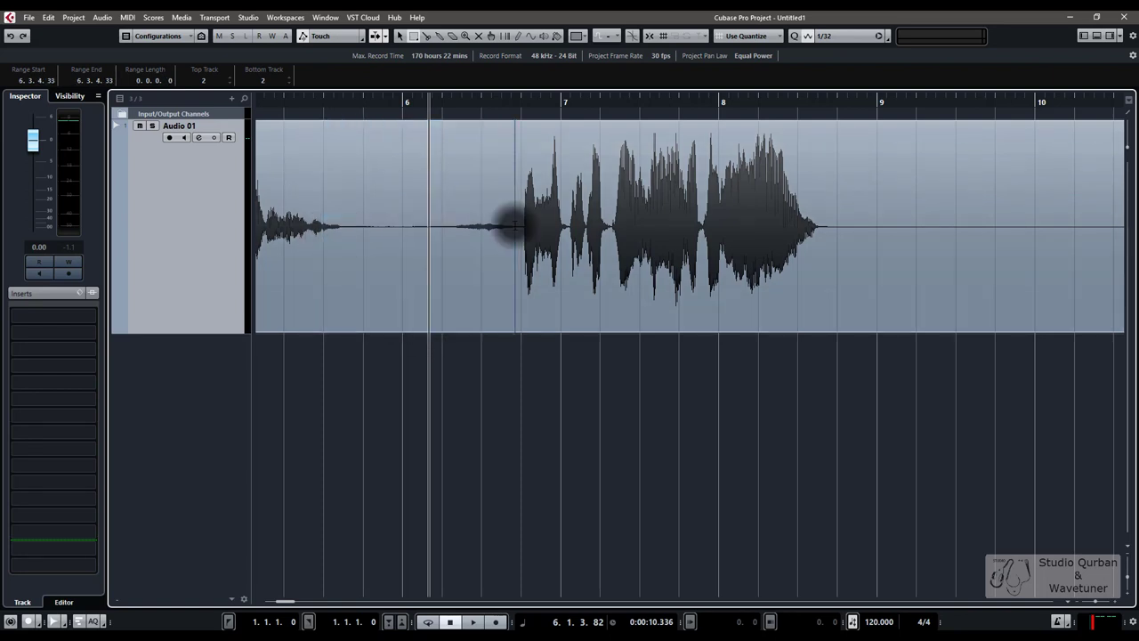
pyautogui.moveTo(512, 224); pyautogui.dragTo(363, 224)
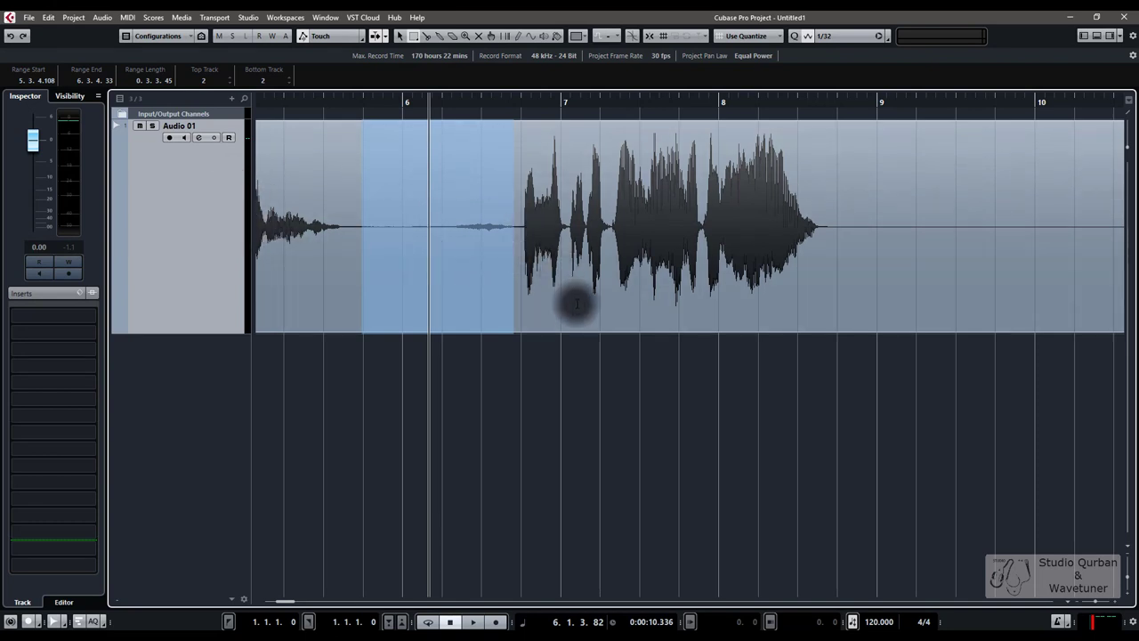
pyautogui.press('space')
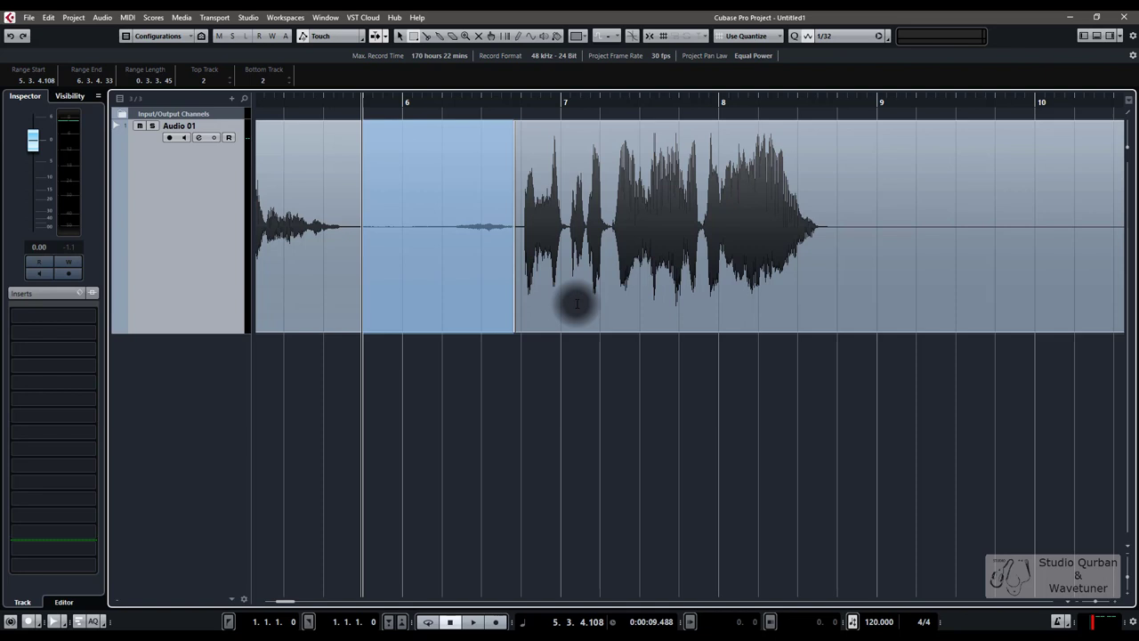
pyautogui.click(566, 418)
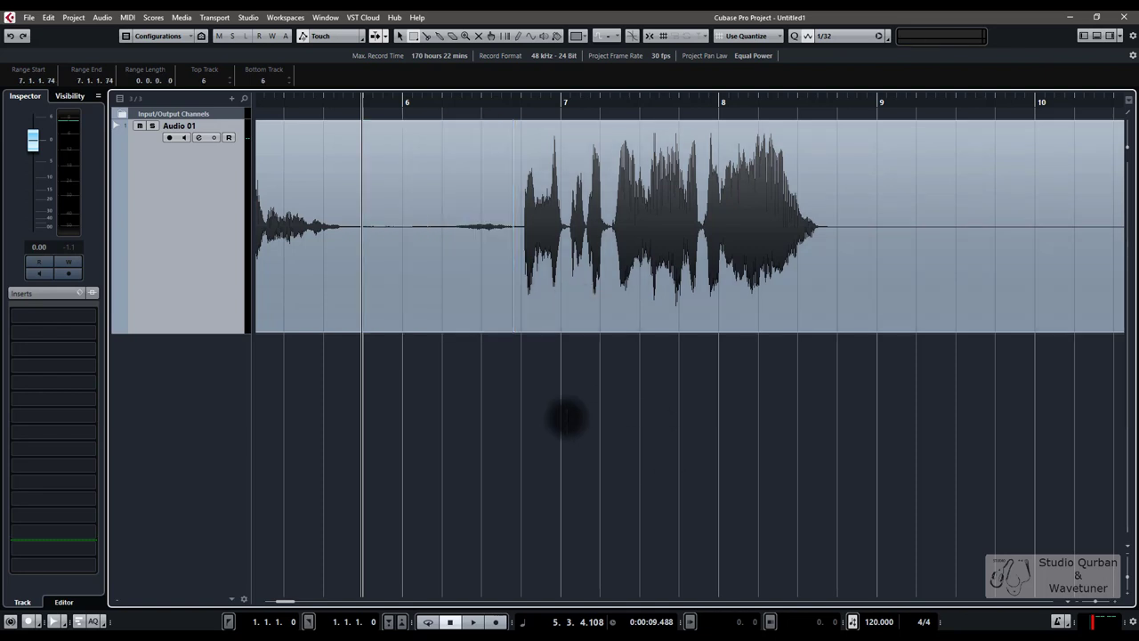
# Check the crossfade at the start of the phrase following the breath, and slightly lower the separated breath section's volume.
pyautogui.click(621, 286)
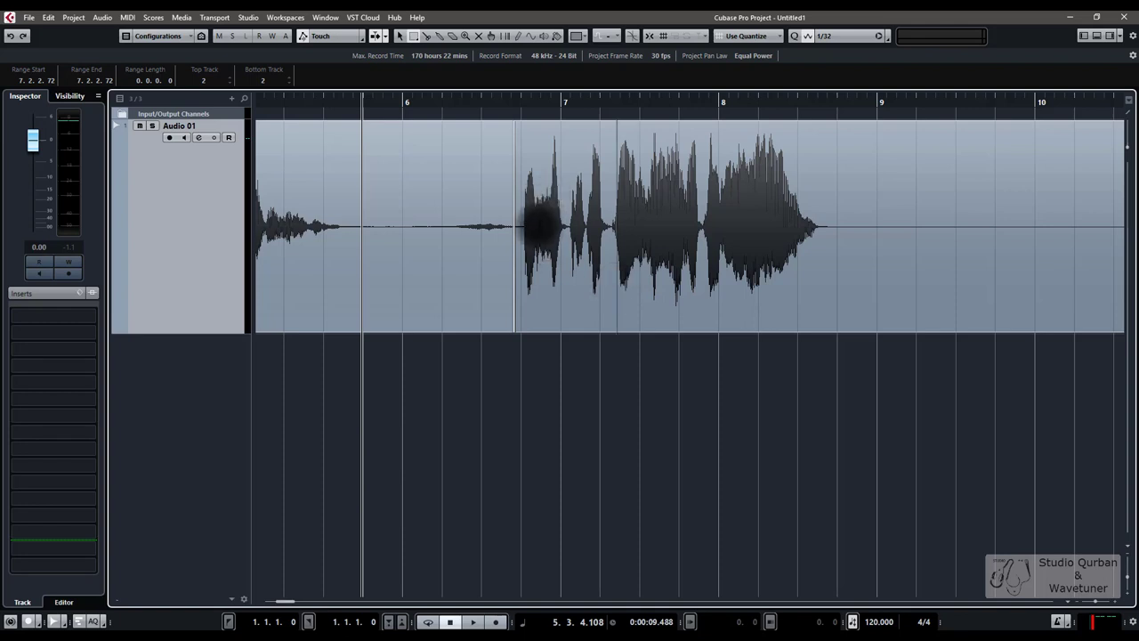
pyautogui.press('1')
pyautogui.click(537, 230)
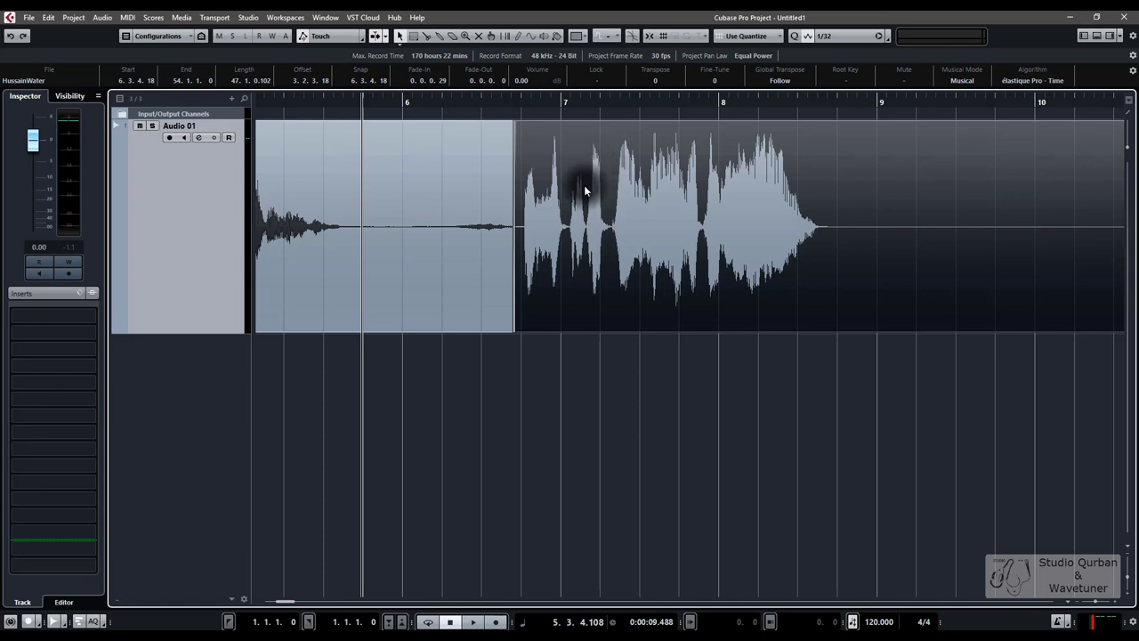
pyautogui.press('2')
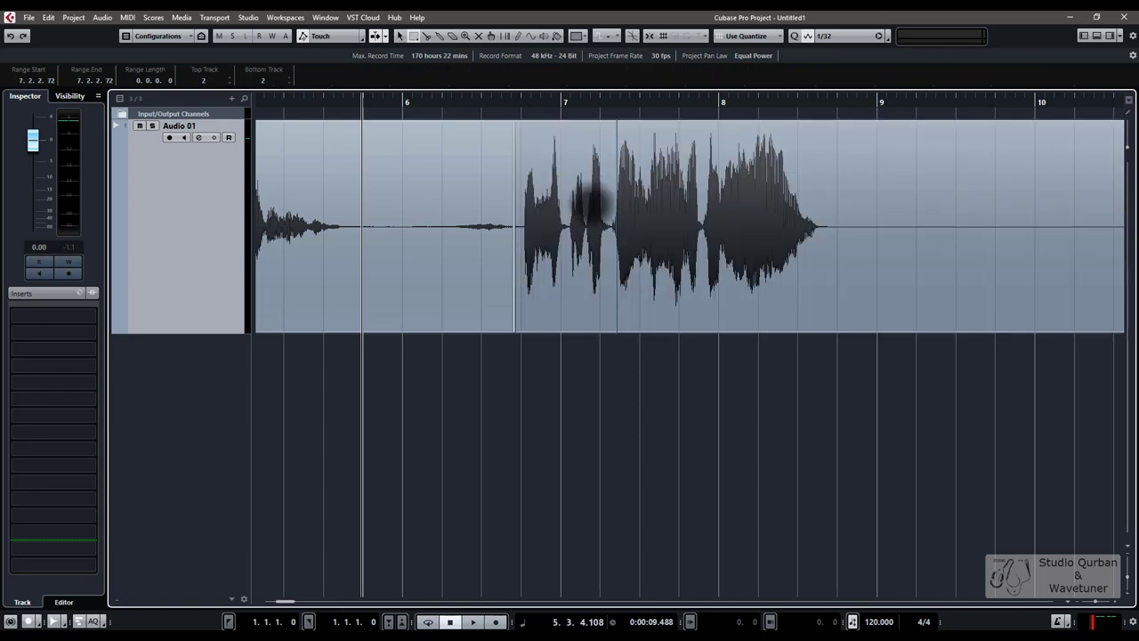
pyautogui.click(592, 200)
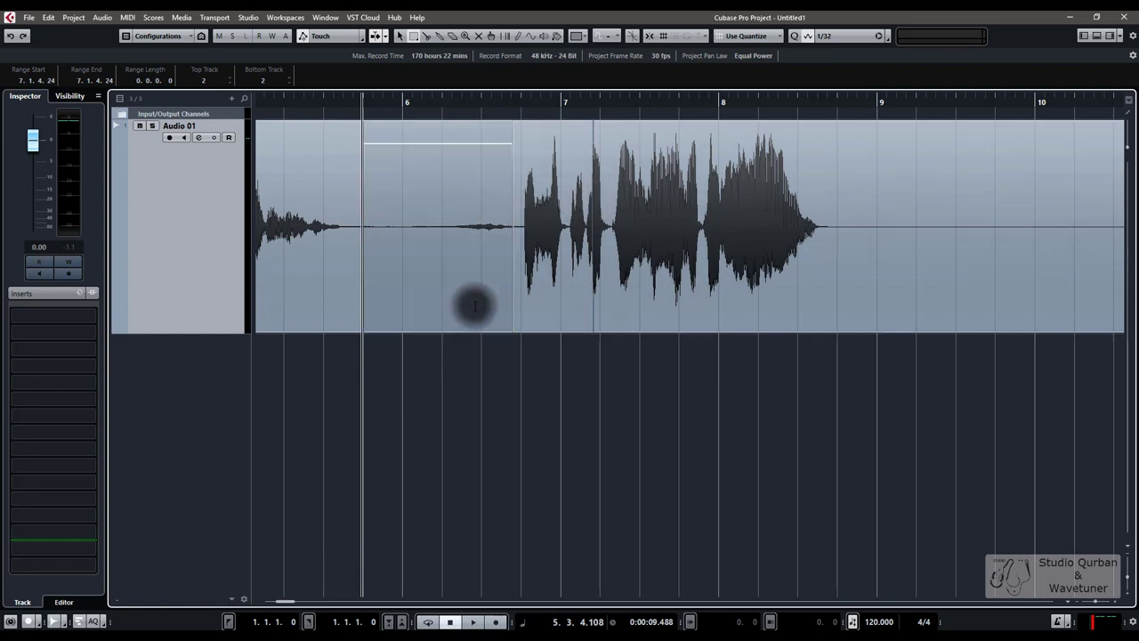
# Isolate the phrase from 4.1.3.24 to 5.3.3.12 and raise its volume, and isolate the phrase starting at 6.3.4.62 and lower its volume.
pyautogui.hscroll(-5, 475, 305)
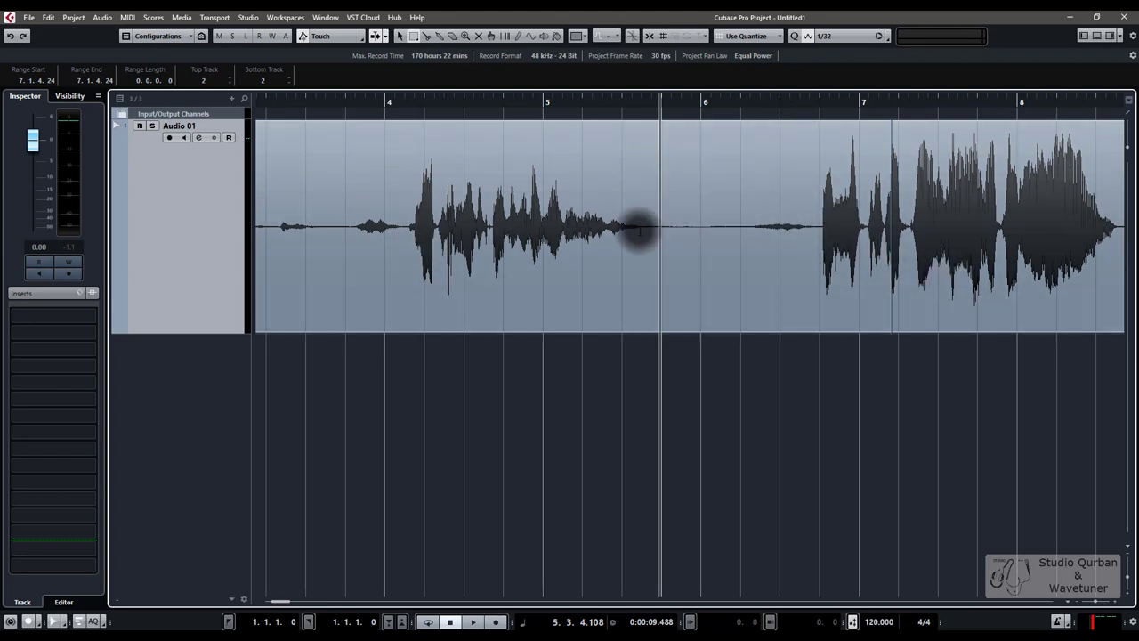
pyautogui.moveTo(643, 229); pyautogui.dragTo(406, 194)
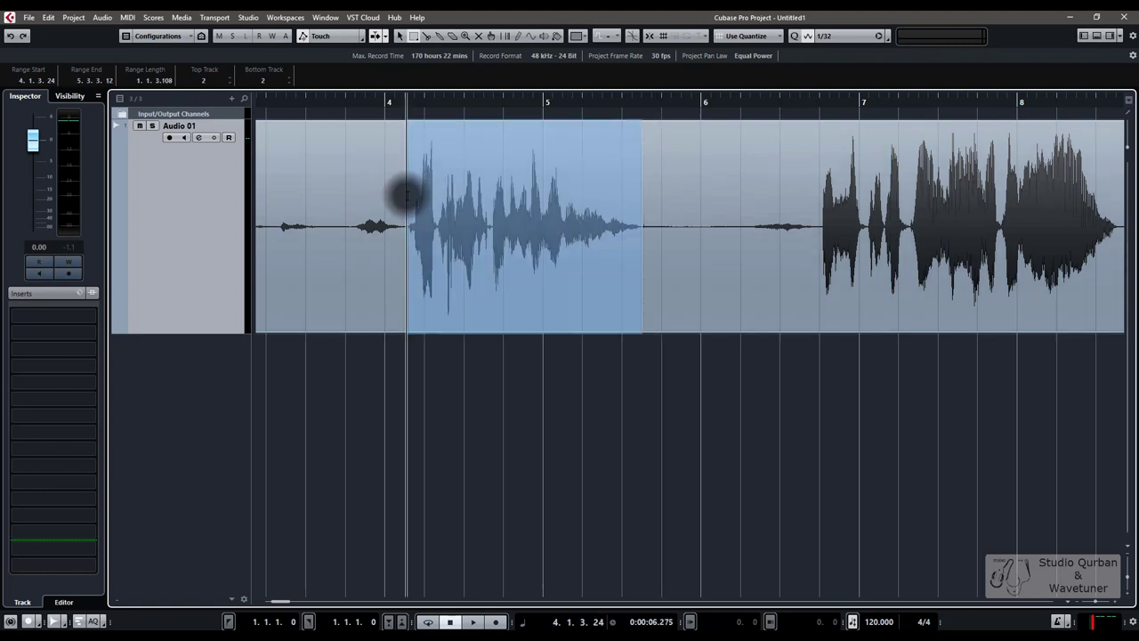
pyautogui.moveTo(815, 242); pyautogui.dragTo(1123, 242)
pyautogui.click(1021, 351)
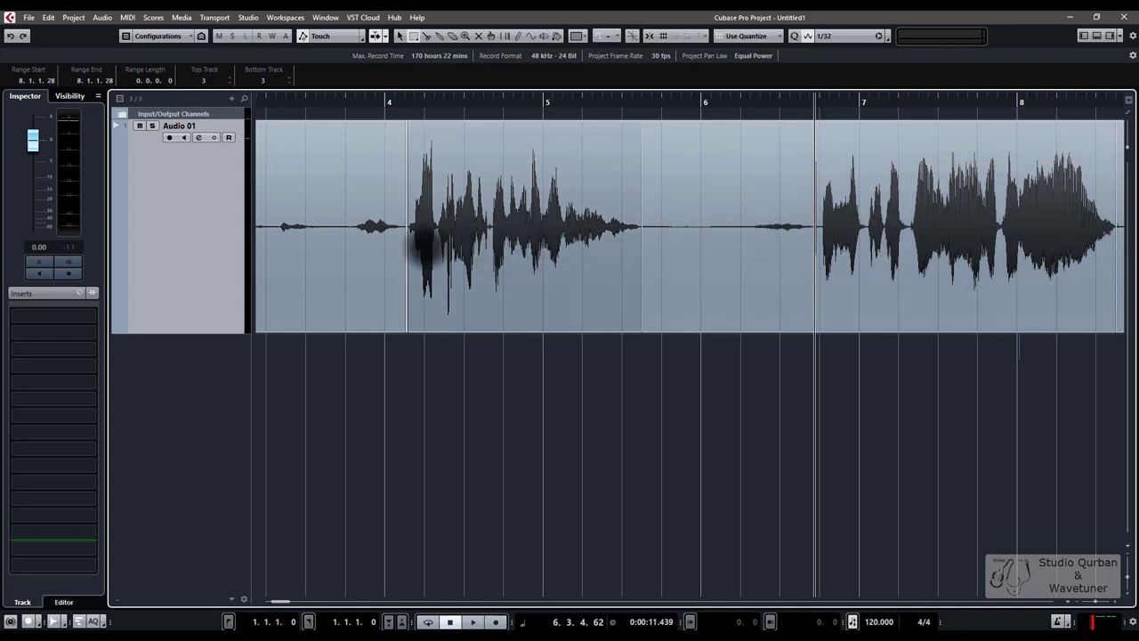
# Examine the crossfade at the end of the raised phrase near 5.3 up close and return to the overview of the track.
pyautogui.click(427, 248)
pyautogui.scroll(5, 427, 247)
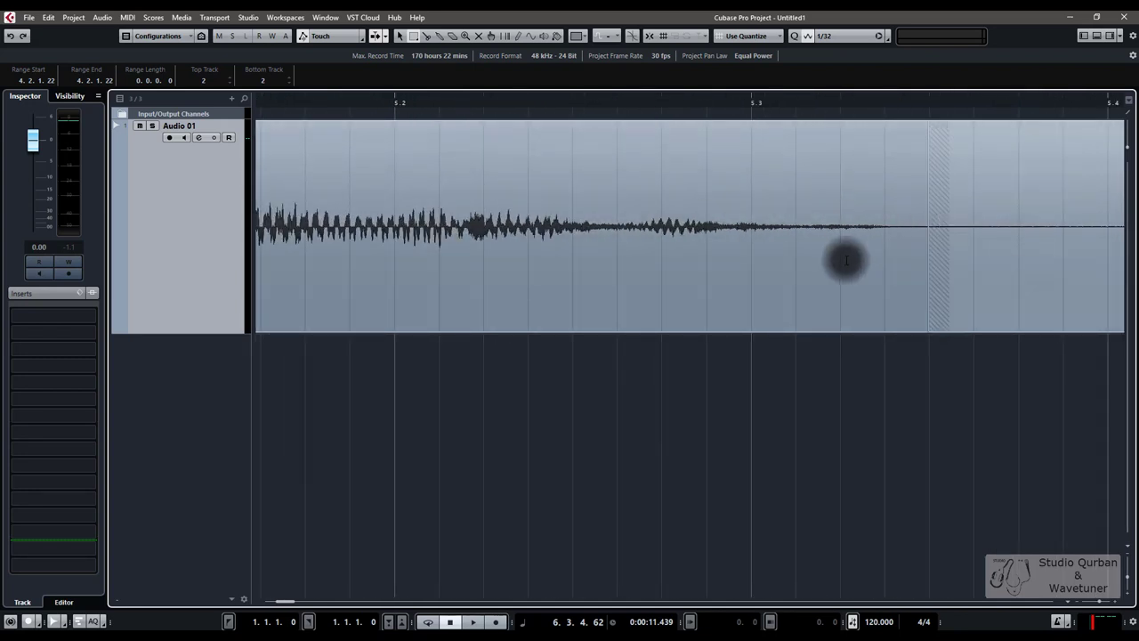
pyautogui.click(845, 260)
pyautogui.scroll(5, 846, 260)
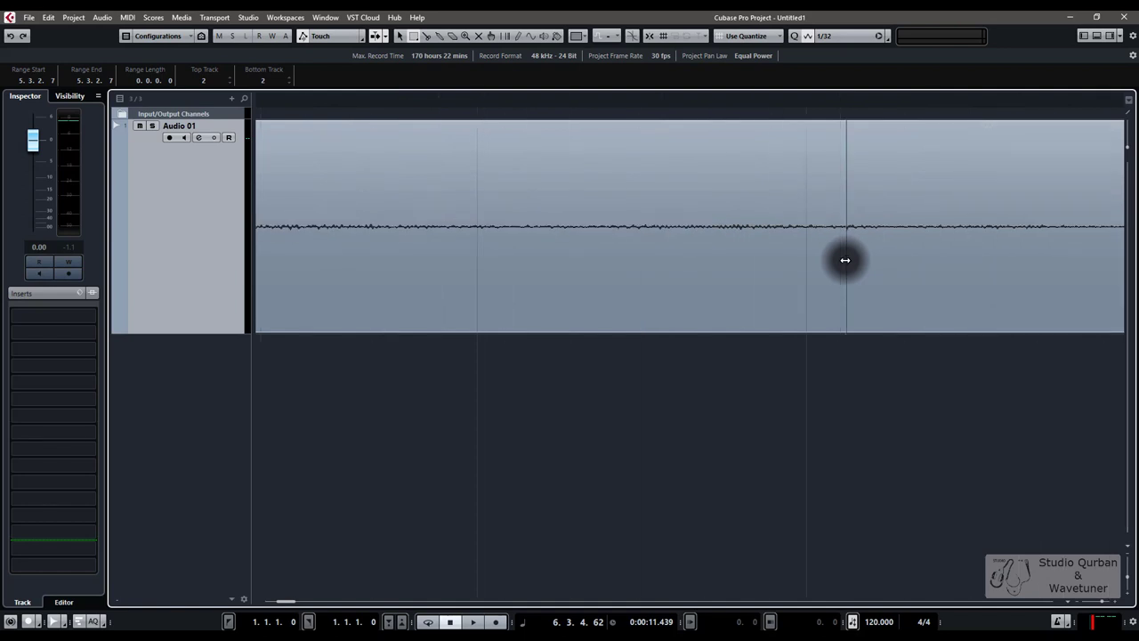
pyautogui.scroll(-8, 845, 260)
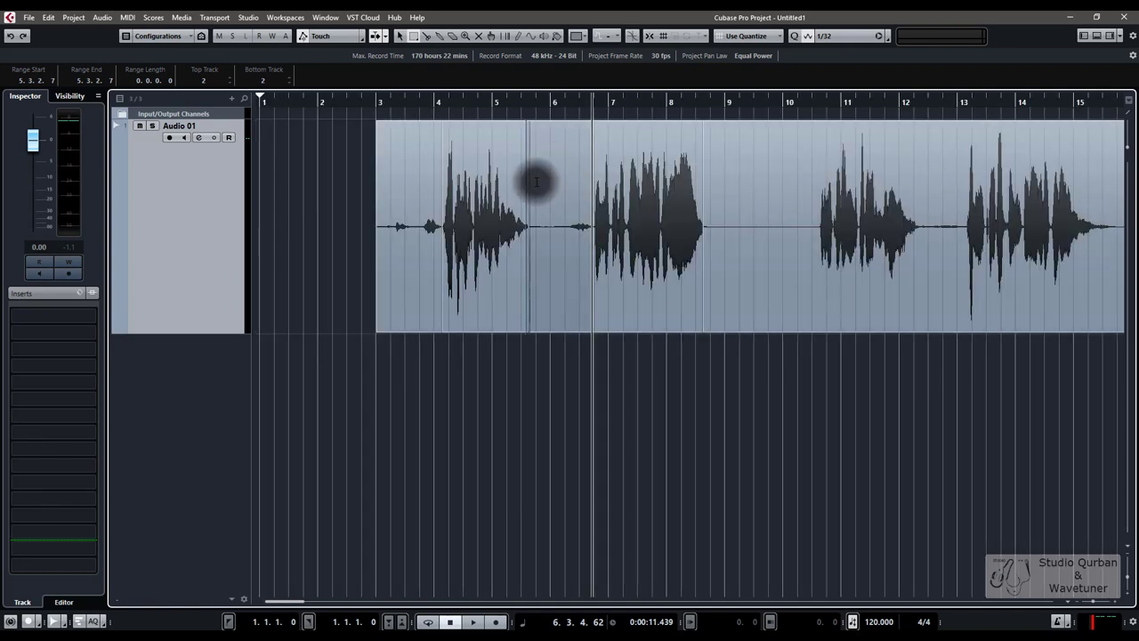
# Duplicate the vocal track, and lower the volume of the phrase from 10.2.4.18 to 12.3.1.74 on both tracks.
pyautogui.rightClick(229, 234)
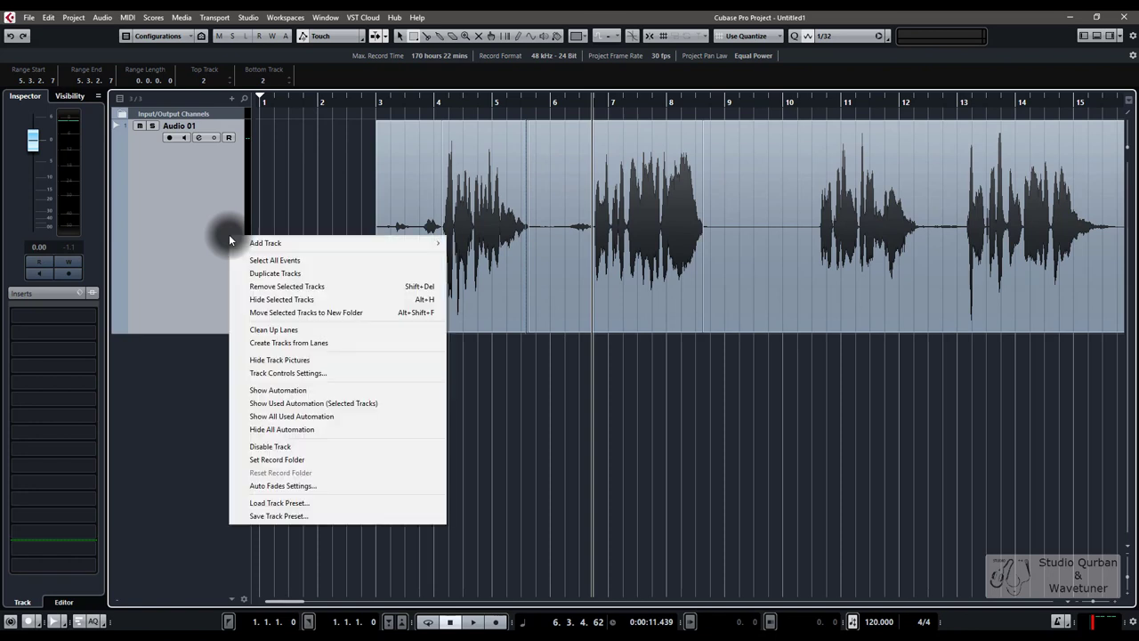
pyautogui.click(267, 272)
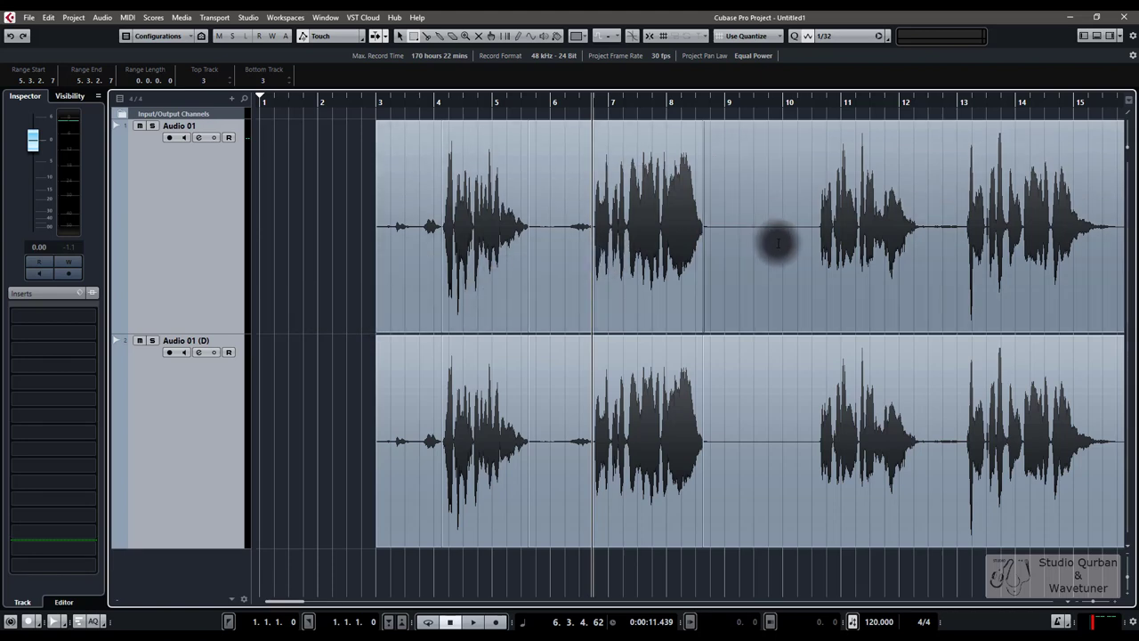
pyautogui.moveTo(808, 276); pyautogui.dragTo(930, 374)
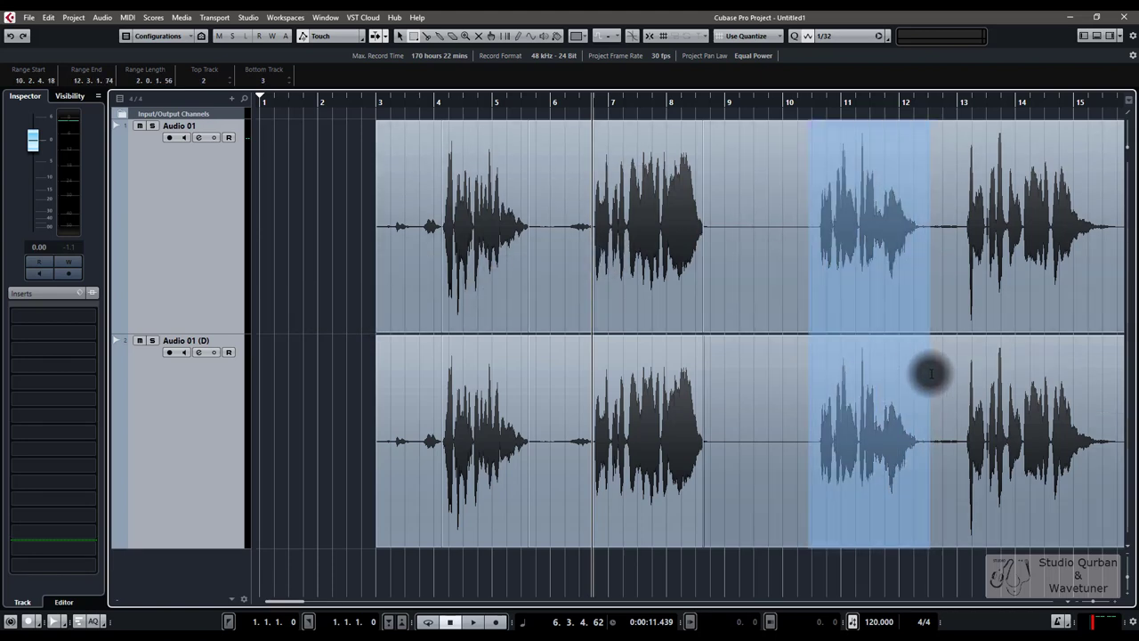
pyautogui.hotkey('ctrl', 'Up')
pyautogui.hotkey('ctrl', 'Down')
pyautogui.hotkey('ctrl', 'Down')
pyautogui.hotkey('ctrl', 'Down')
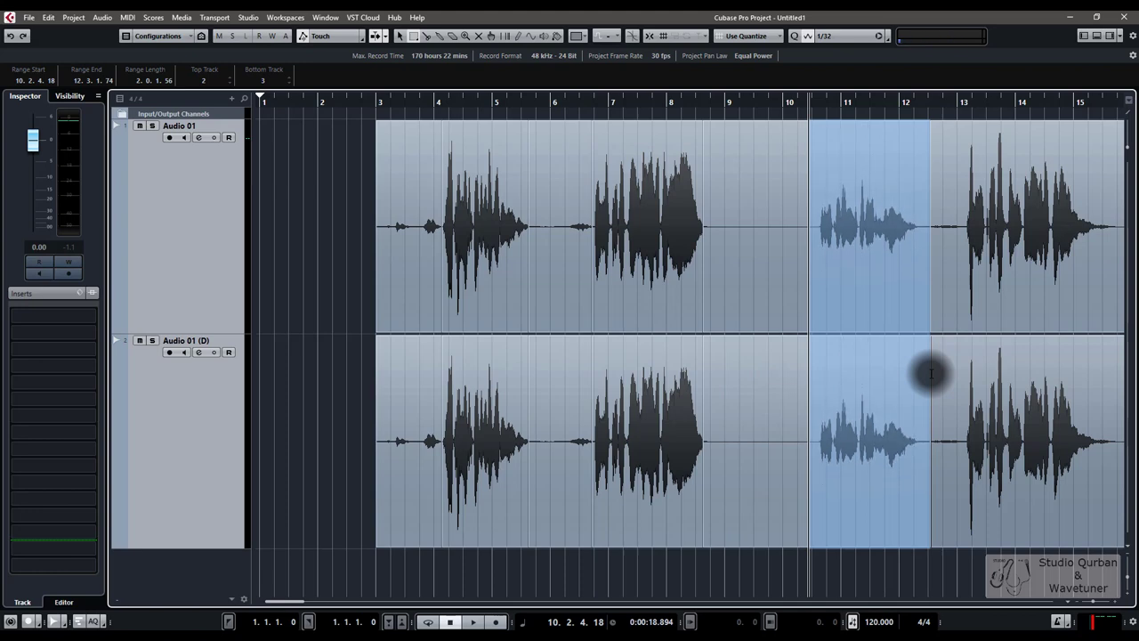
pyautogui.click(963, 394)
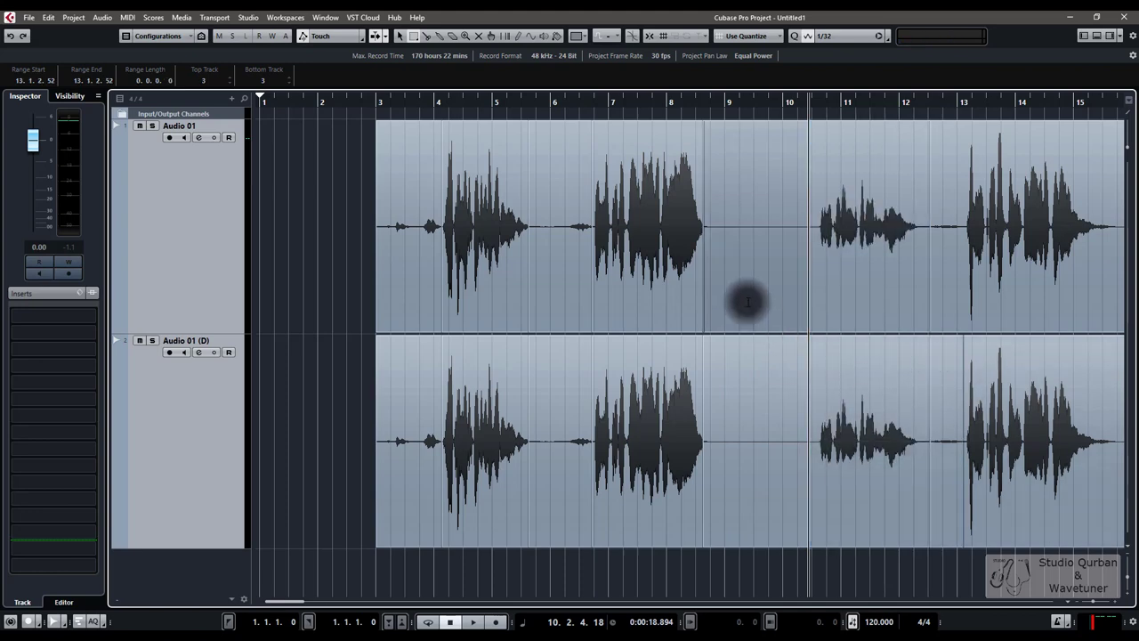
# Delete the audio range from 7.3.1.56 to 7.4.4.58 on both tracks and examine the cut edges up close.
pyautogui.moveTo(639, 267); pyautogui.dragTo(666, 378)
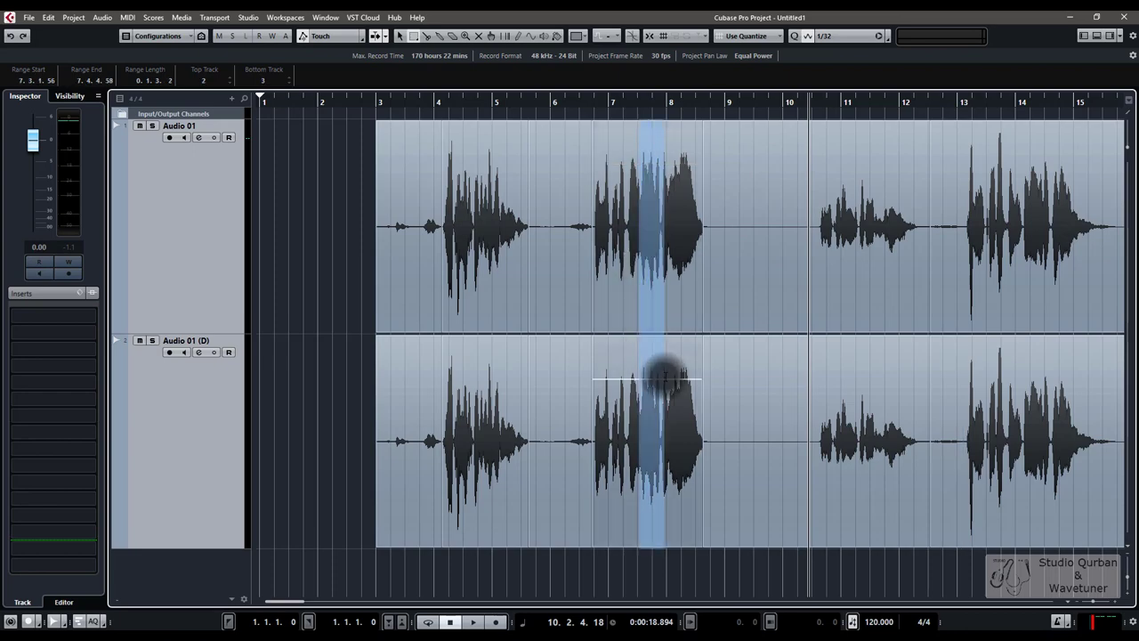
pyautogui.press('Delete')
pyautogui.press('g')
pyautogui.press('g')
pyautogui.press('g')
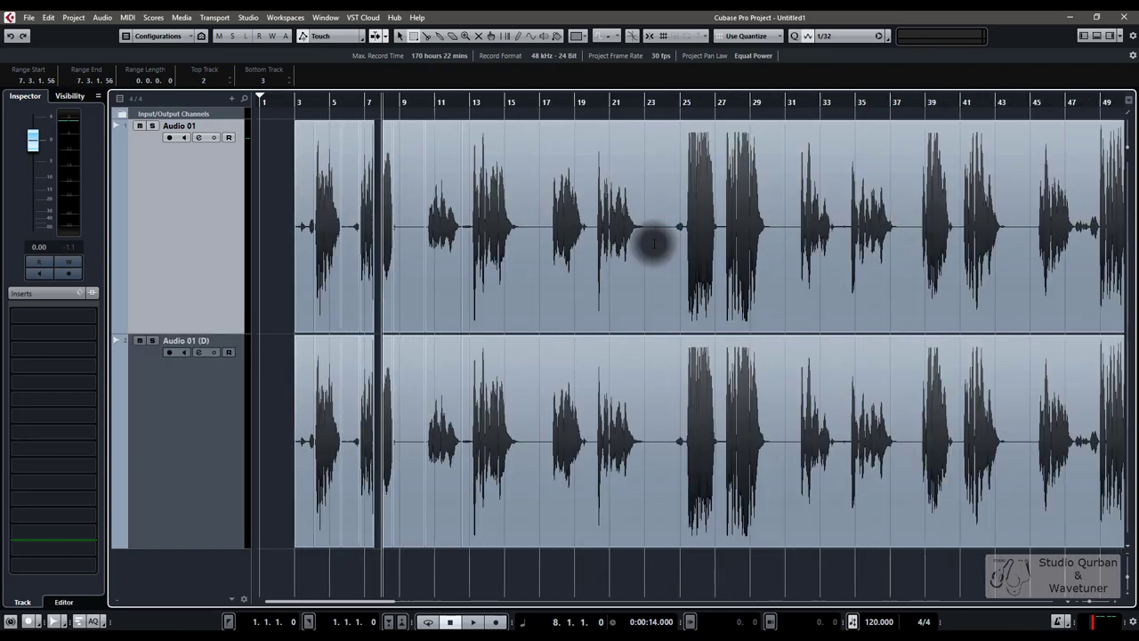
pyautogui.press('h')
pyautogui.press('h')
pyautogui.press('h')
pyautogui.press('h')
pyautogui.press('h')
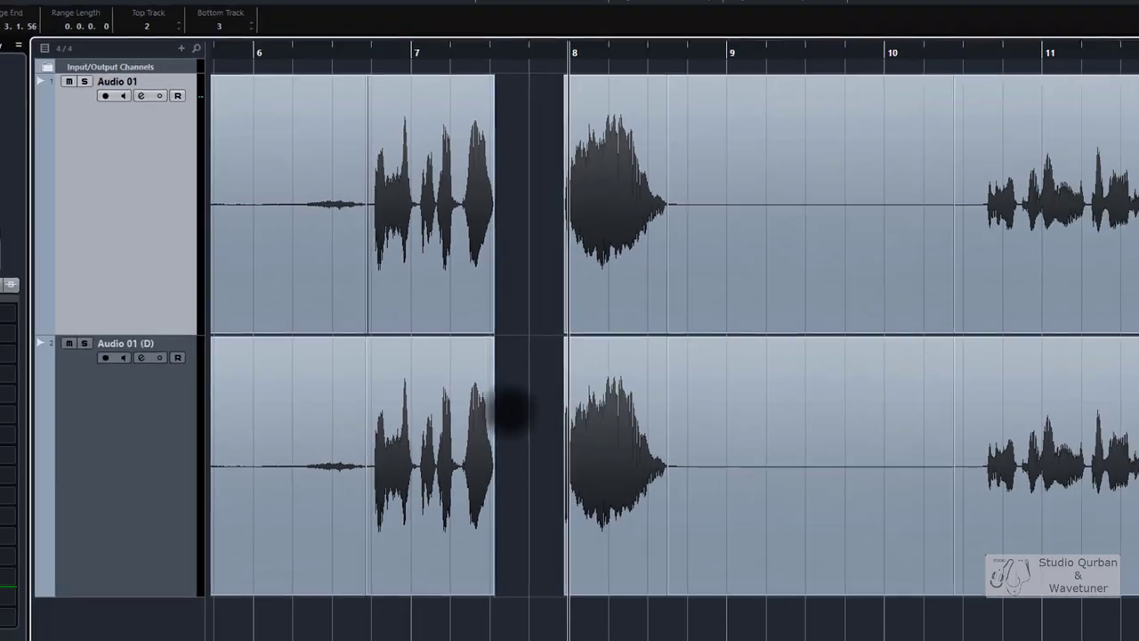